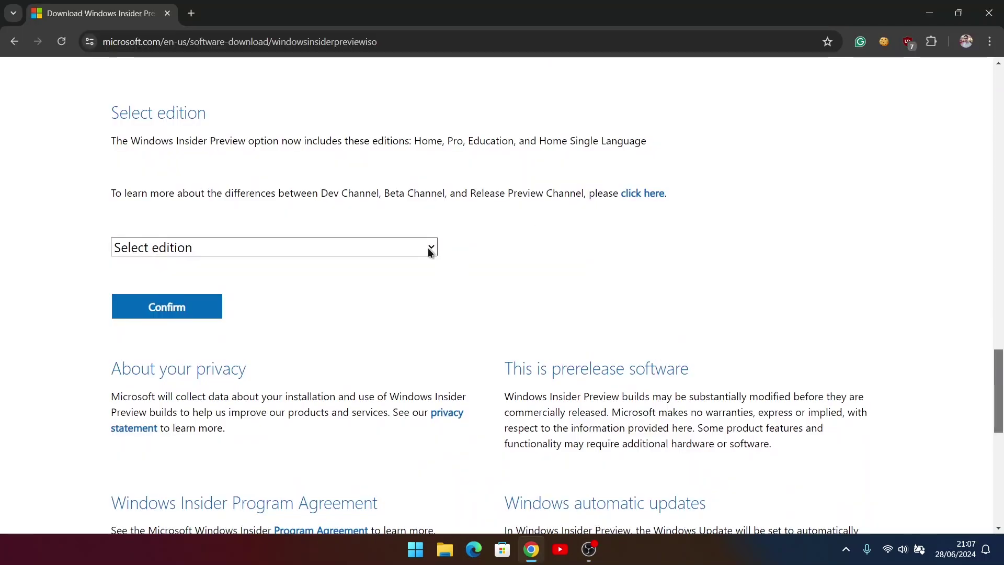
# Request the Release Preview build in English (United States) and start its 64-bit download
pyautogui.click(430, 248)
pyautogui.click(549, 338)
pyautogui.click(217, 310)
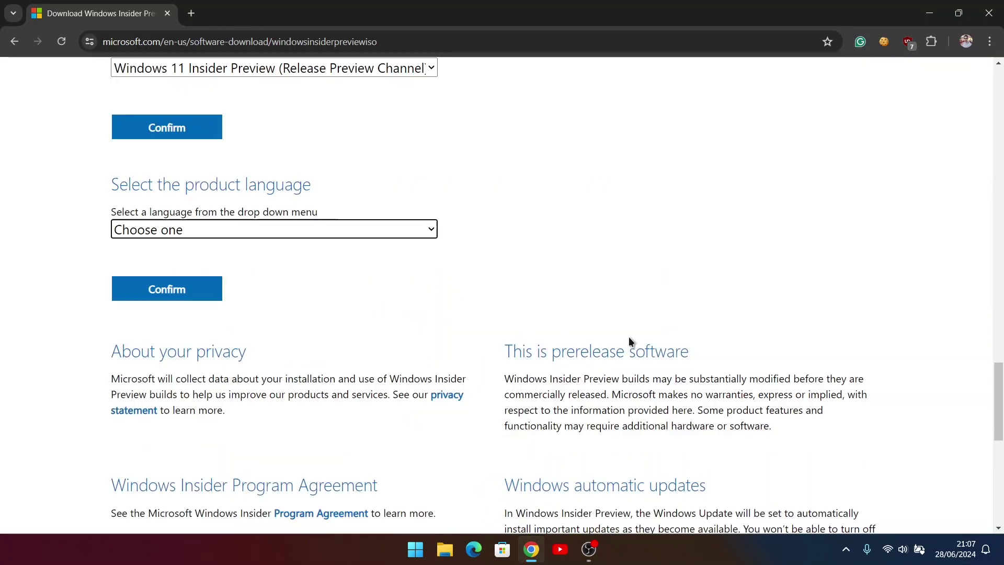
pyautogui.click(274, 229)
pyautogui.click(252, 393)
pyautogui.click(213, 292)
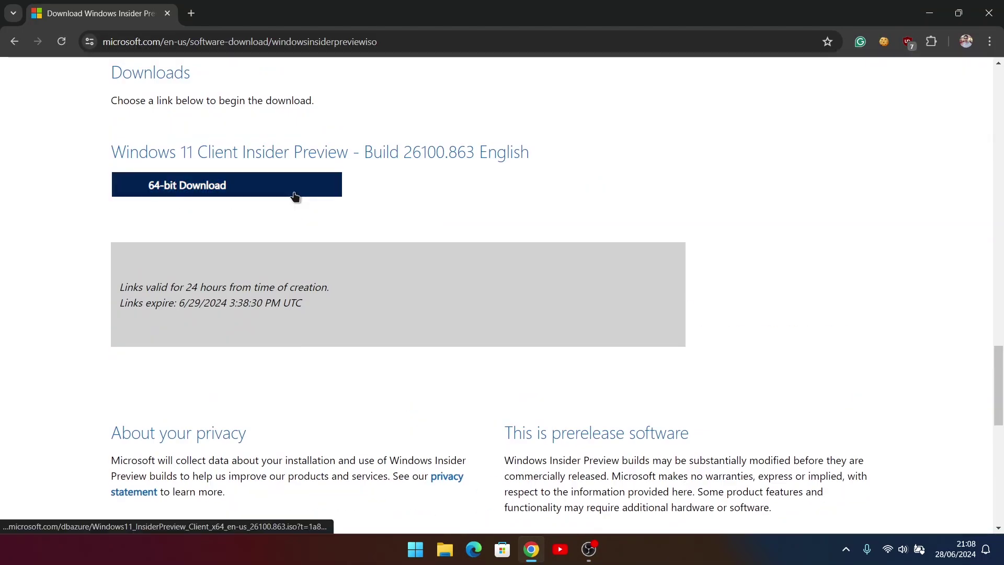
pyautogui.click(292, 194)
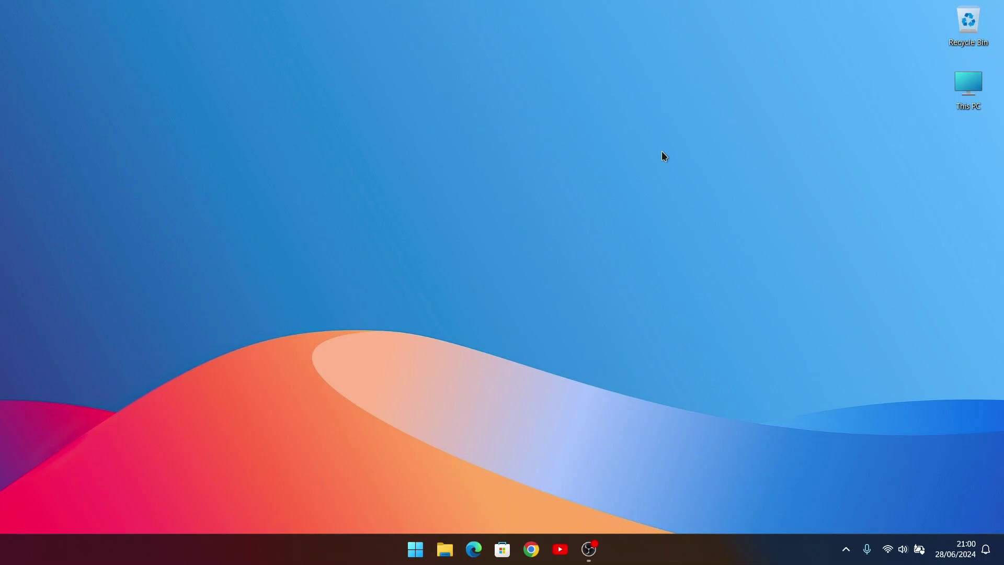
# Run winver to check Windows version 23H2 (OS Build 22631.3737), then close it
pyautogui.press('super+r')
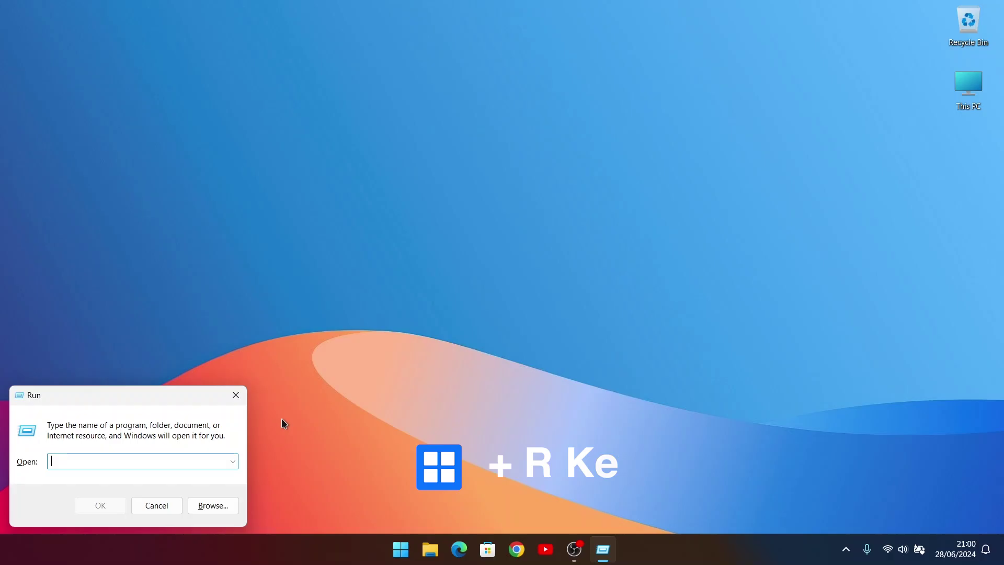
pyautogui.write('winver')
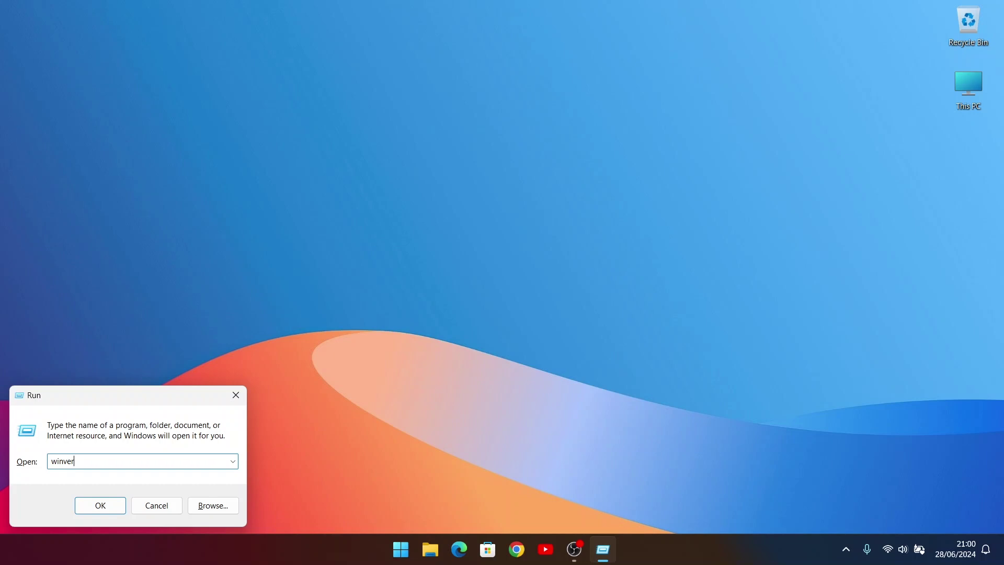
pyautogui.press('Return')
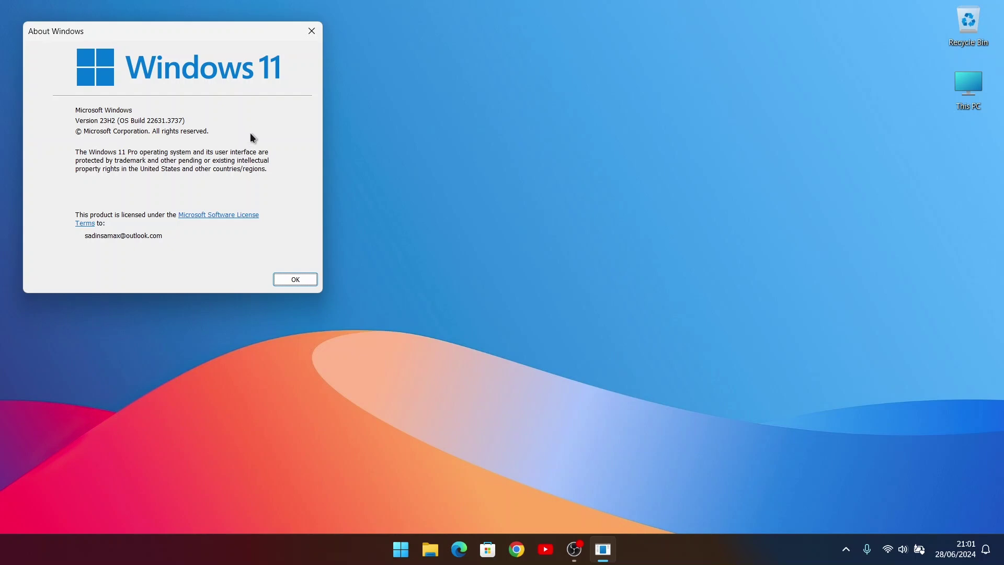
pyautogui.click(306, 279)
pyautogui.press('super')
pyautogui.write('settings')
# Launch Settings from search and run a Windows Update check
pyautogui.press('Return')
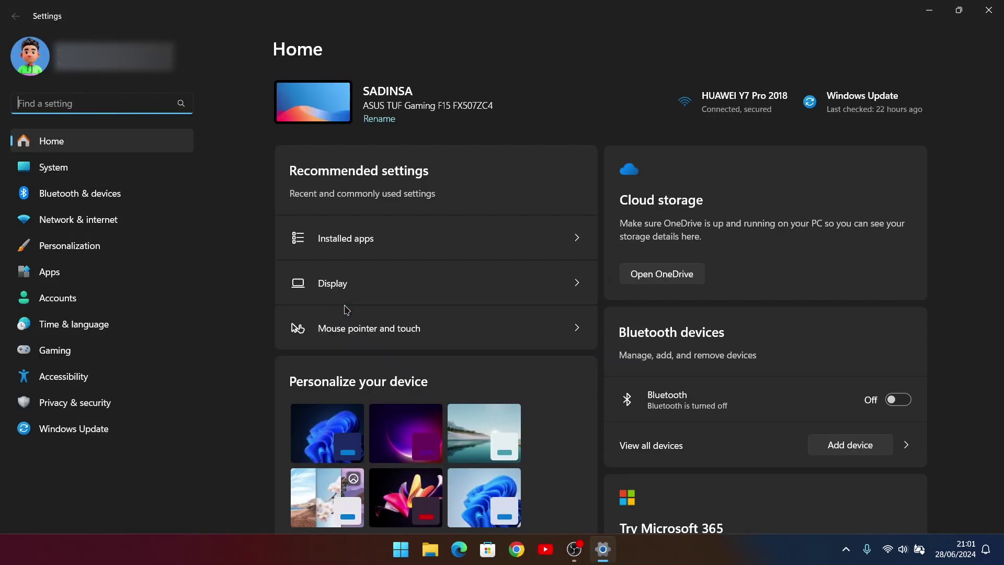
pyautogui.click(123, 436)
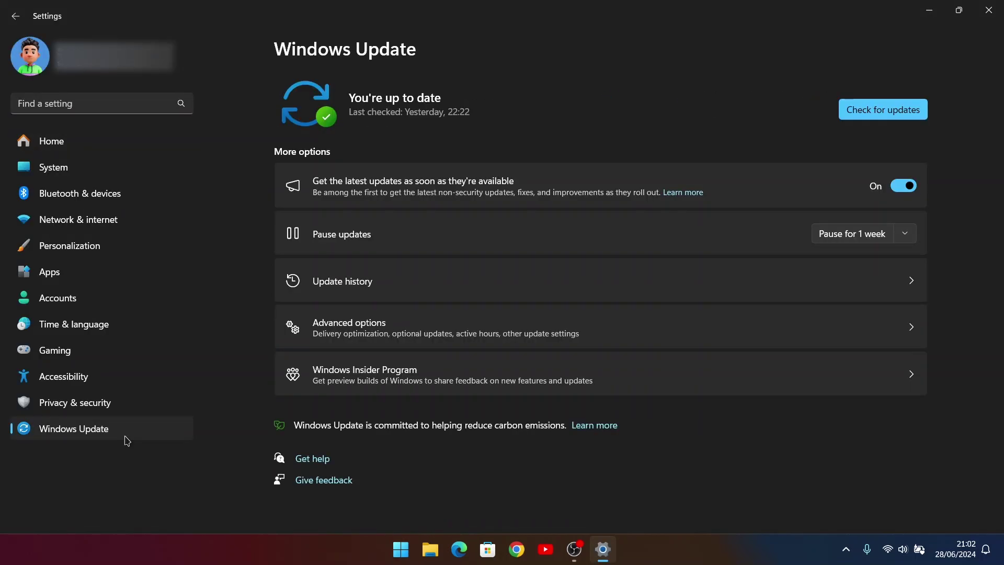
pyautogui.click(874, 116)
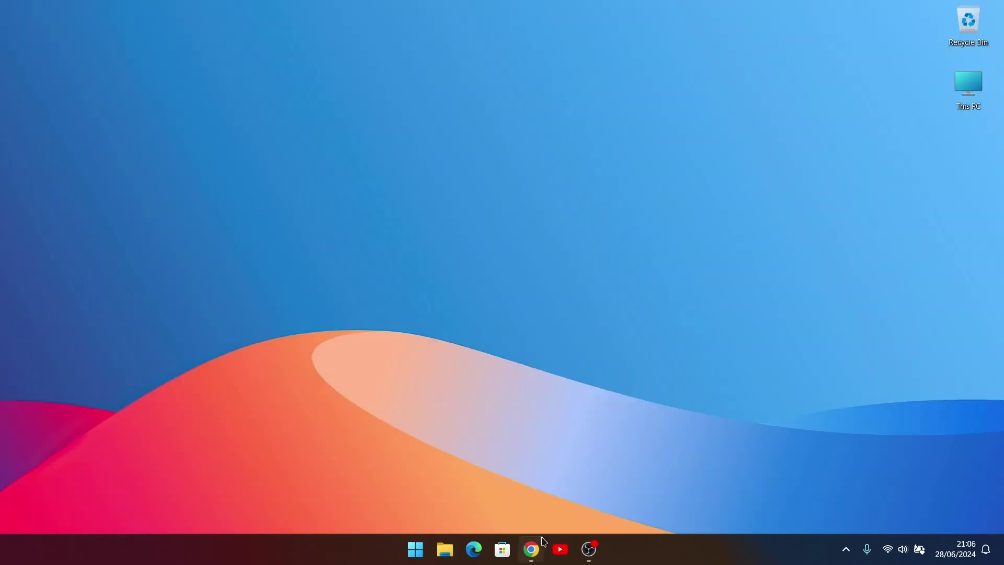
# Bring the Chrome Insider Preview Downloads page forward at the edition choice
pyautogui.click(531, 549)
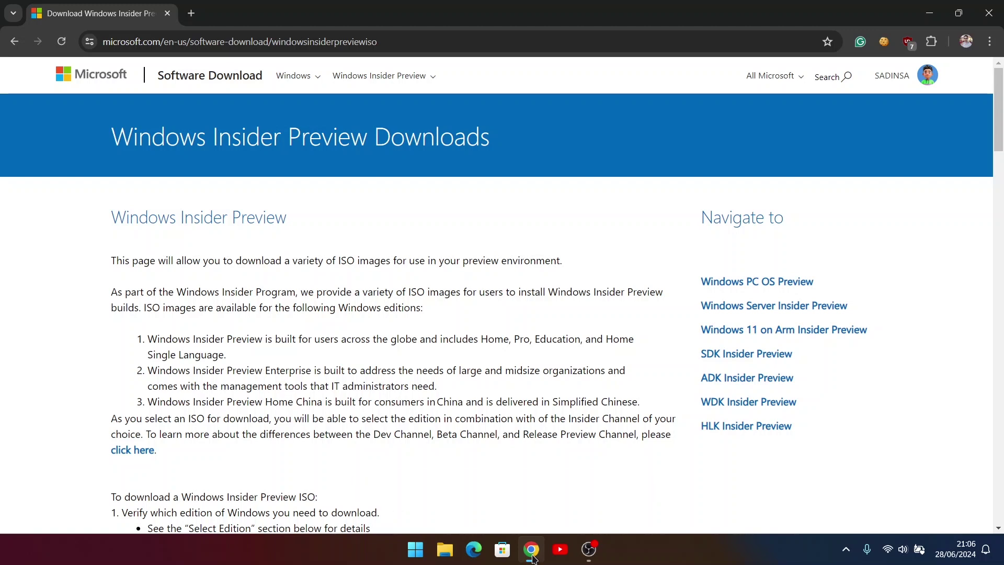
pyautogui.moveTo(1002, 118); pyautogui.dragTo(999, 430)
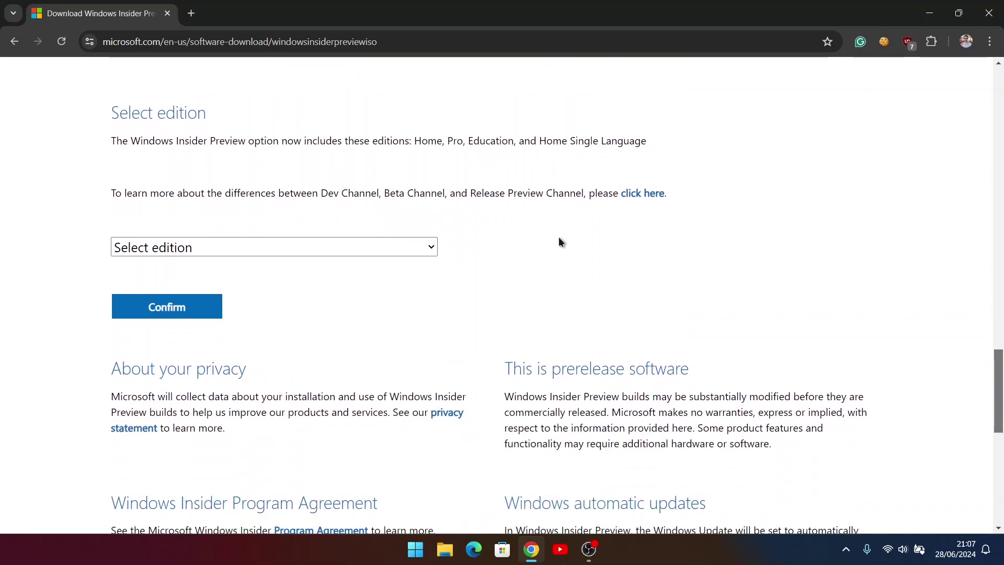
# Confirm the Windows 11 Insider Preview (Release Preview Channel) edition and English (United States) language
pyautogui.click(429, 249)
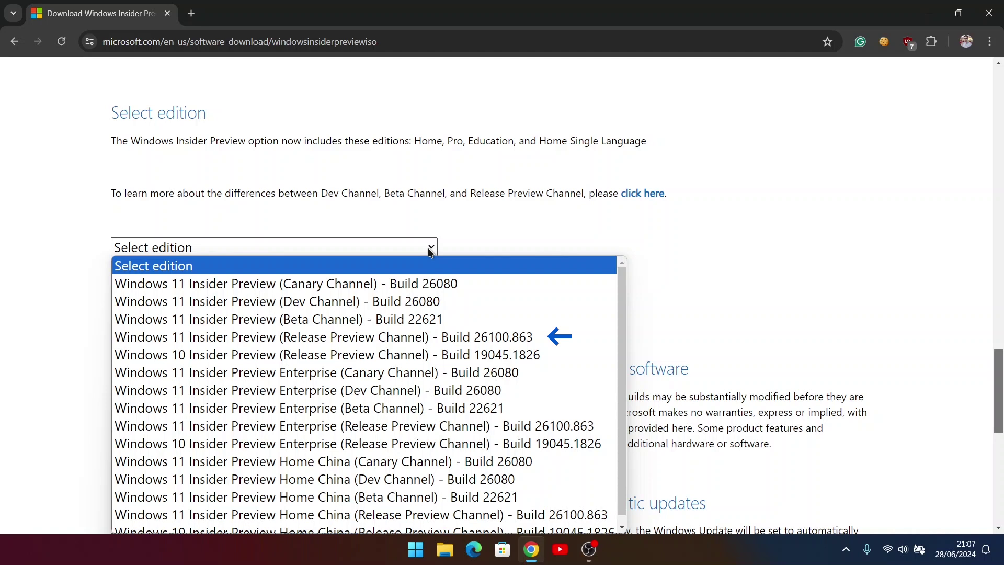
pyautogui.click(548, 338)
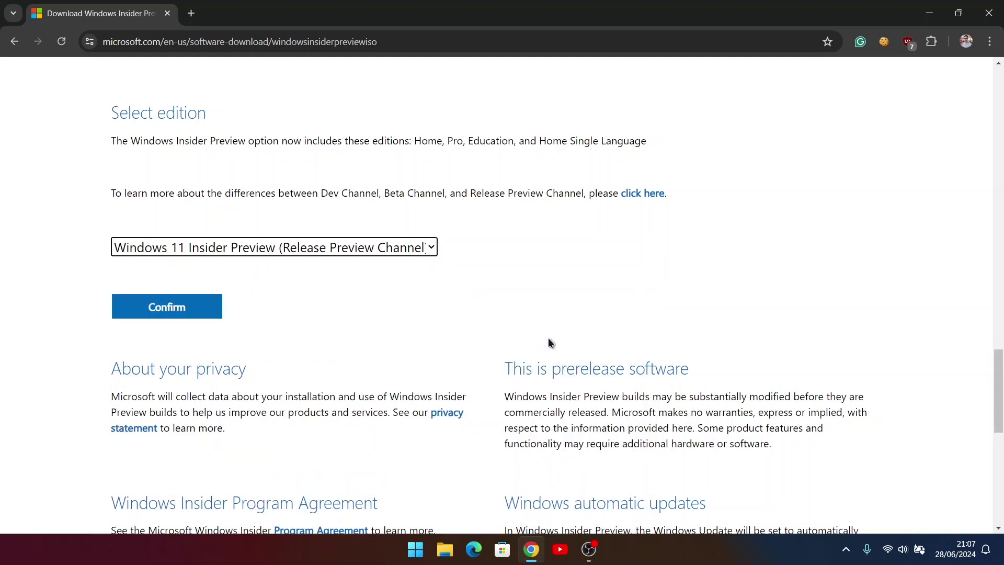
pyautogui.click(214, 315)
pyautogui.click(213, 314)
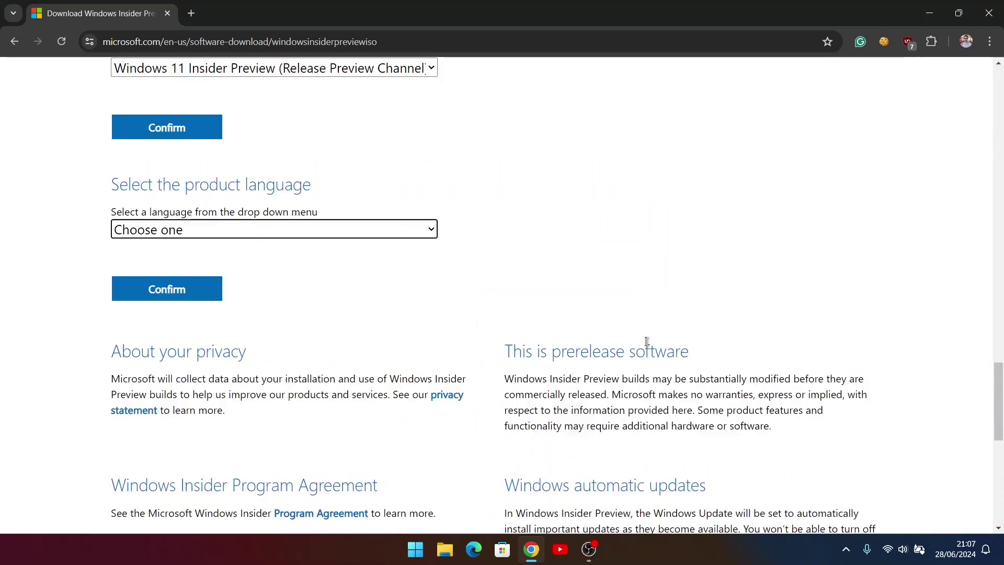
pyautogui.click(427, 231)
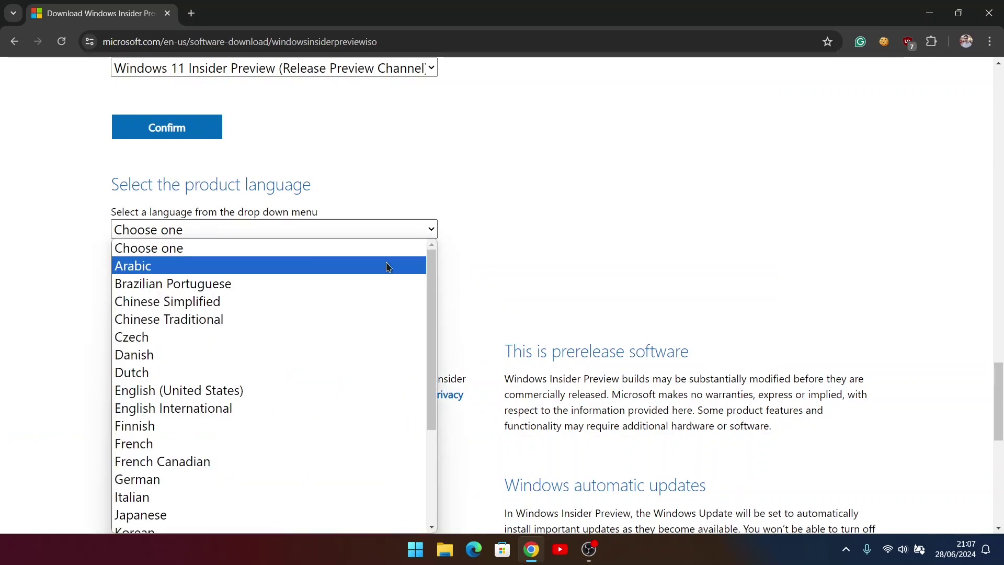
pyautogui.click(252, 392)
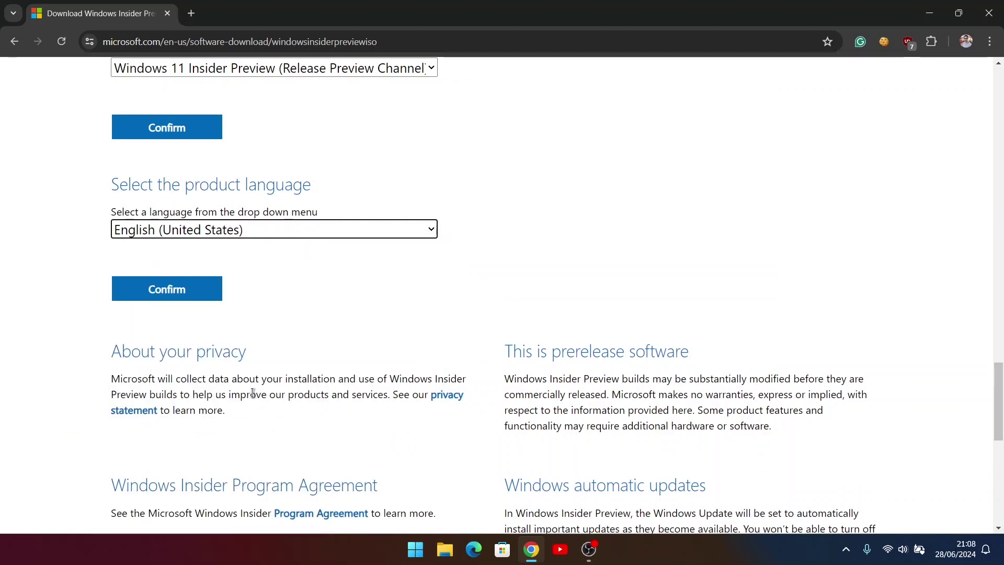
pyautogui.click(215, 292)
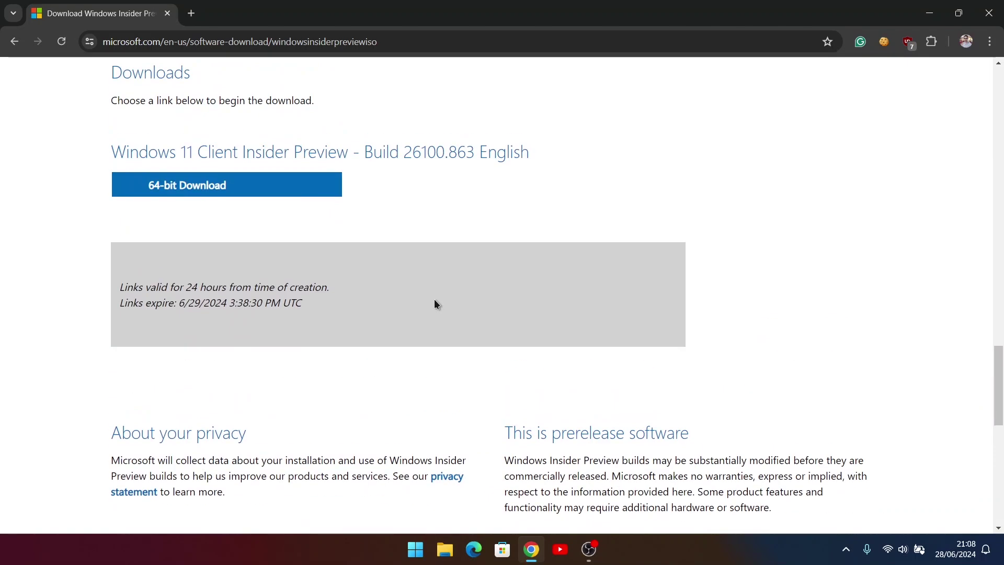
# Save the 64-bit ISO to the Downloads folder and view the full download history
pyautogui.click(294, 196)
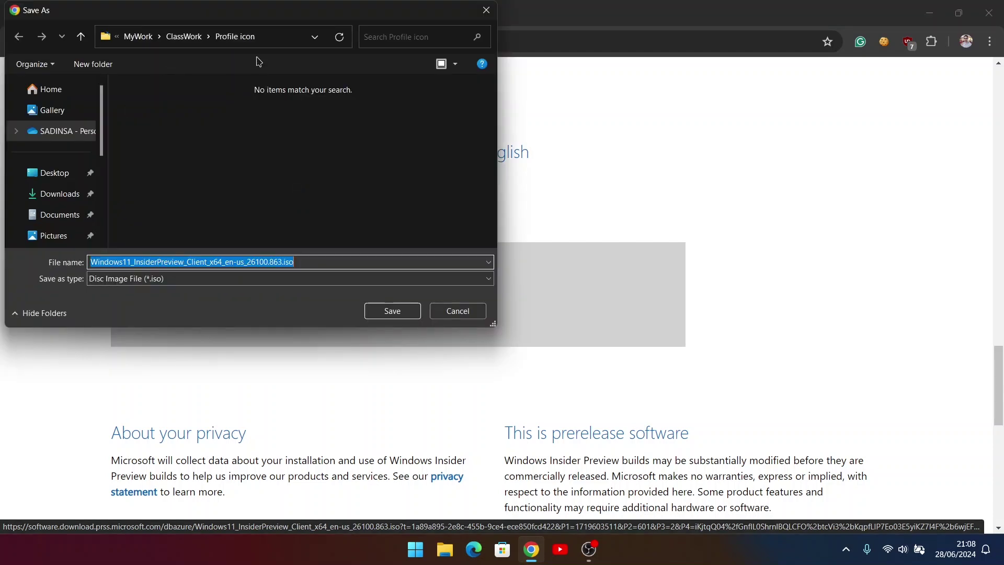
pyautogui.click(82, 202)
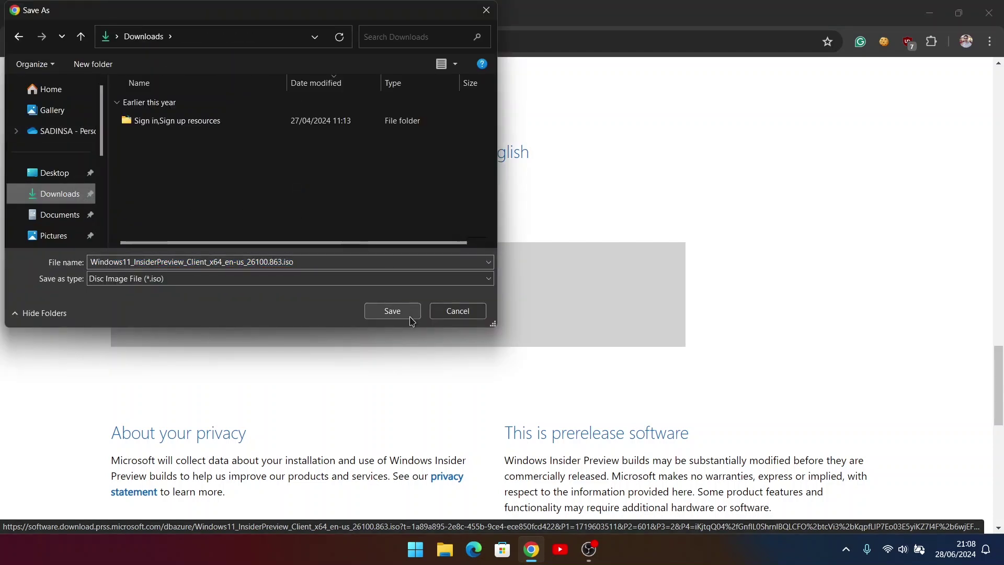
pyautogui.click(392, 312)
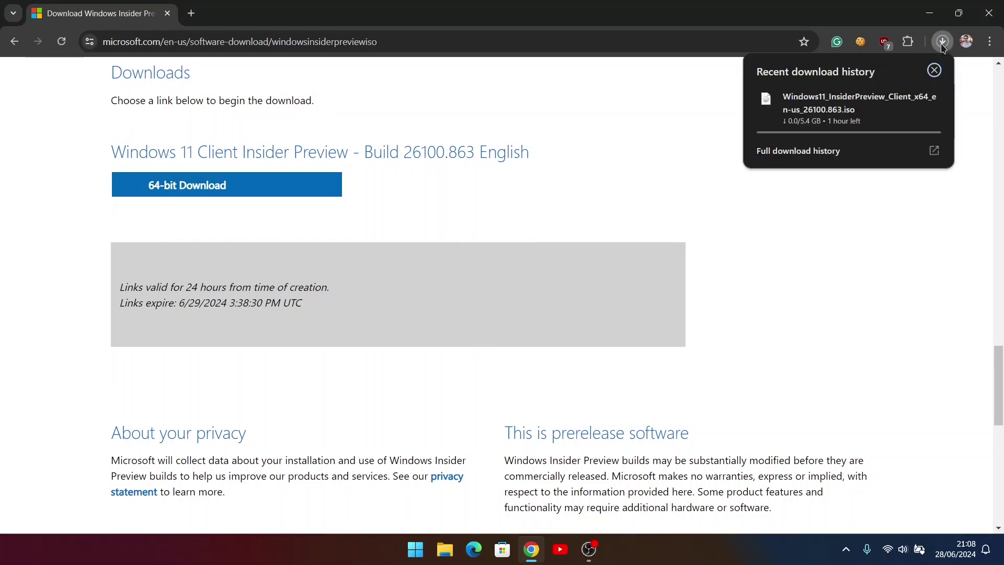
pyautogui.click(914, 151)
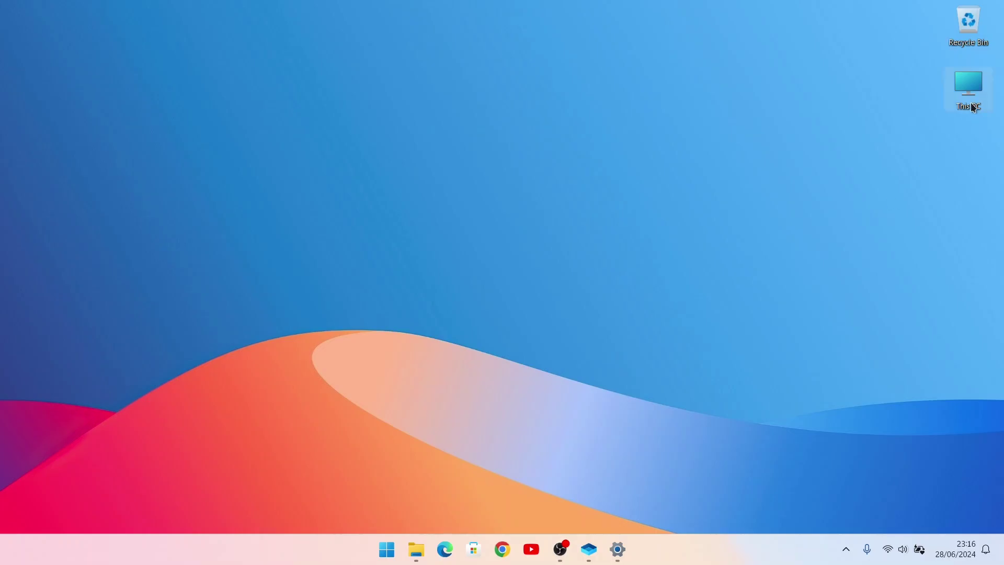
# Mount the Windows 11 Insider Preview ISO from Downloads and run its setup program
pyautogui.doubleClick(971, 103)
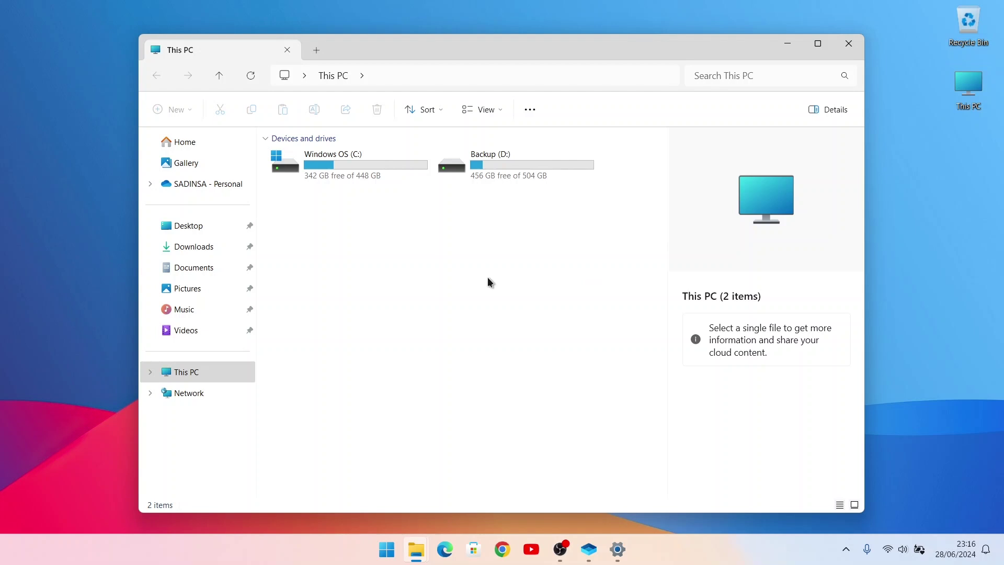
pyautogui.click(233, 252)
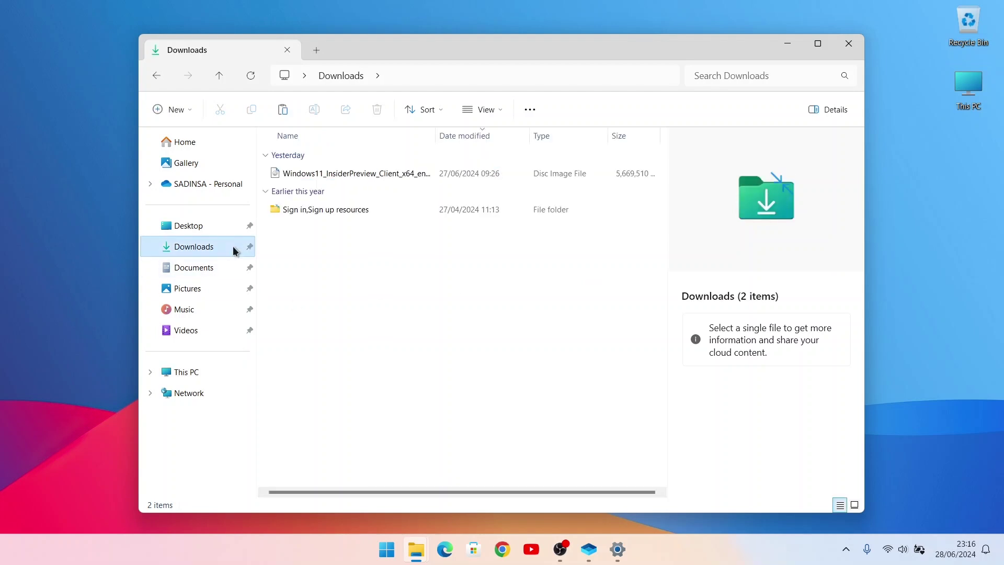
pyautogui.moveTo(353, 173)
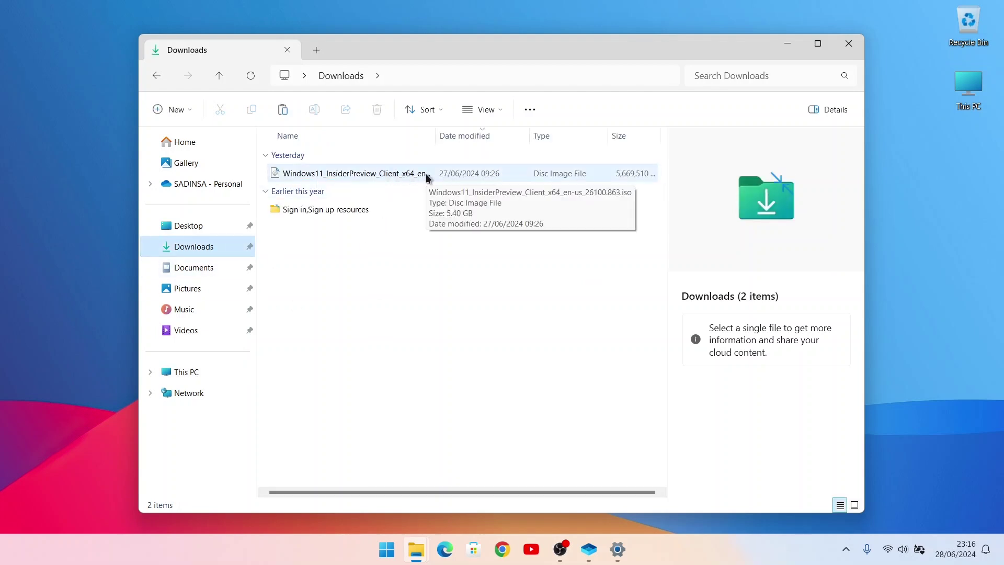
pyautogui.doubleClick(426, 174)
pyautogui.click(319, 311)
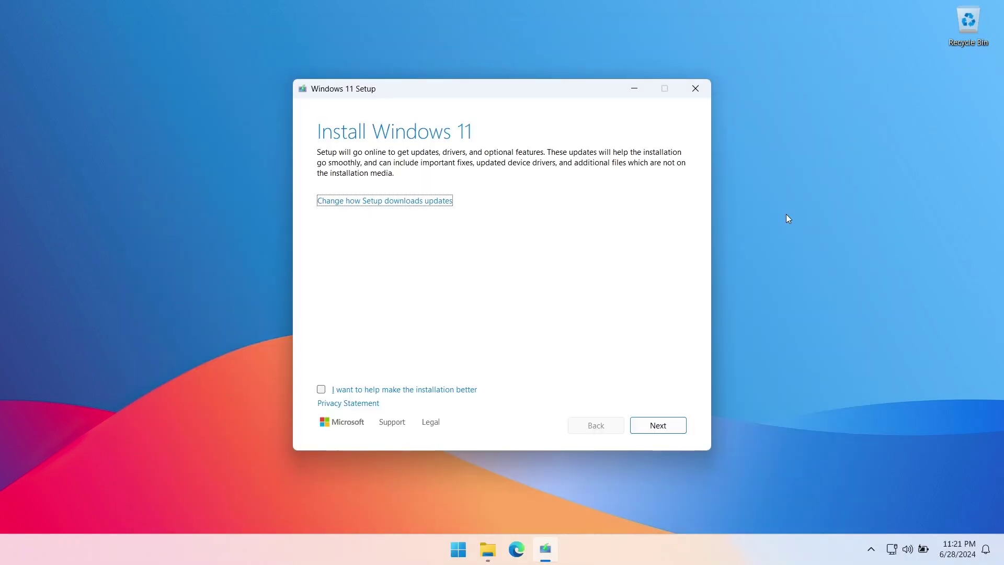
# Enable 'I want to help make the installation better' and continue to the update check
pyautogui.click(322, 390)
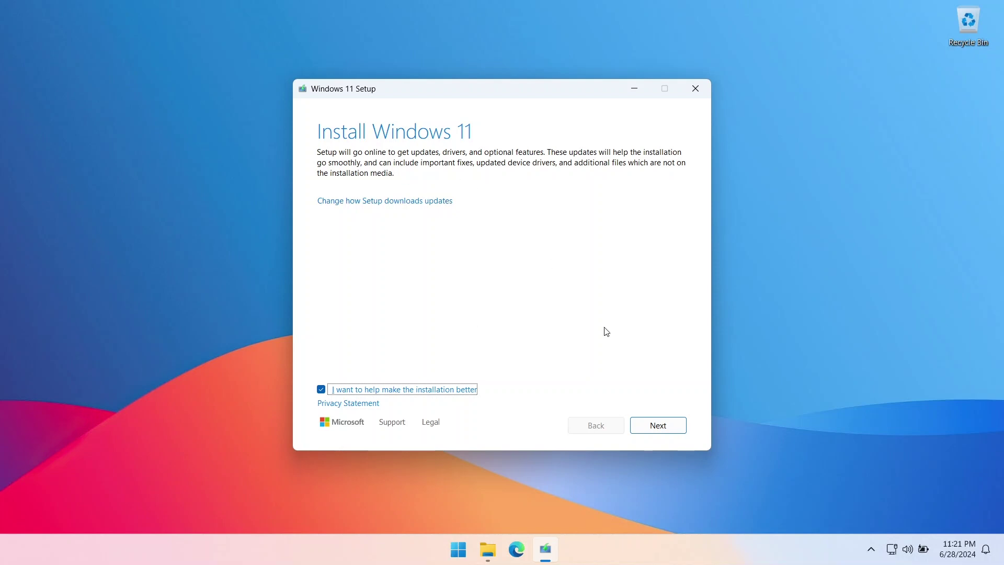
pyautogui.click(670, 430)
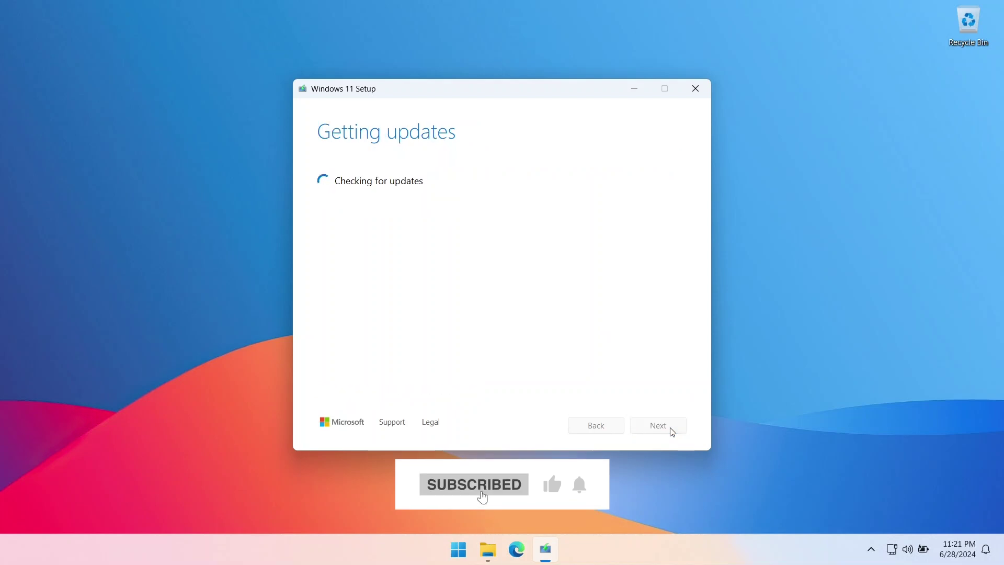